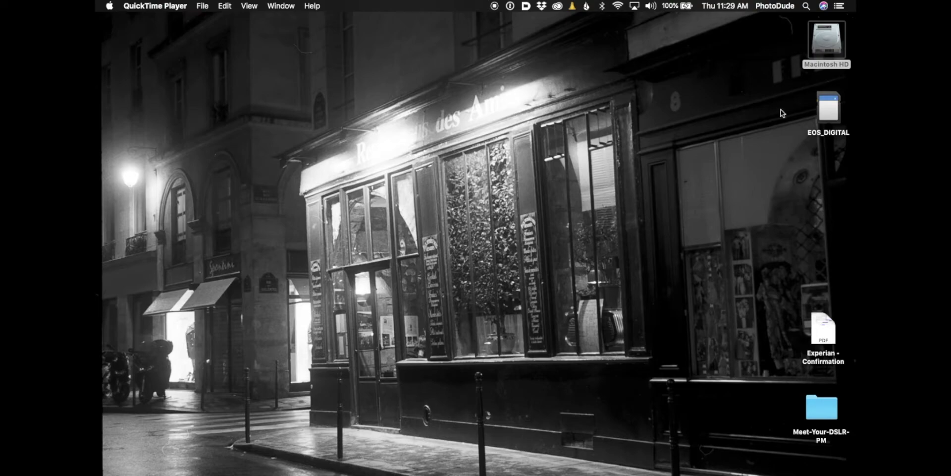
Open the EOS_DIGITAL card's DCIM/100CANON folder listing IMG_9905–IMG_9909.CR2, with the window near the screen top
double_click(829, 111)
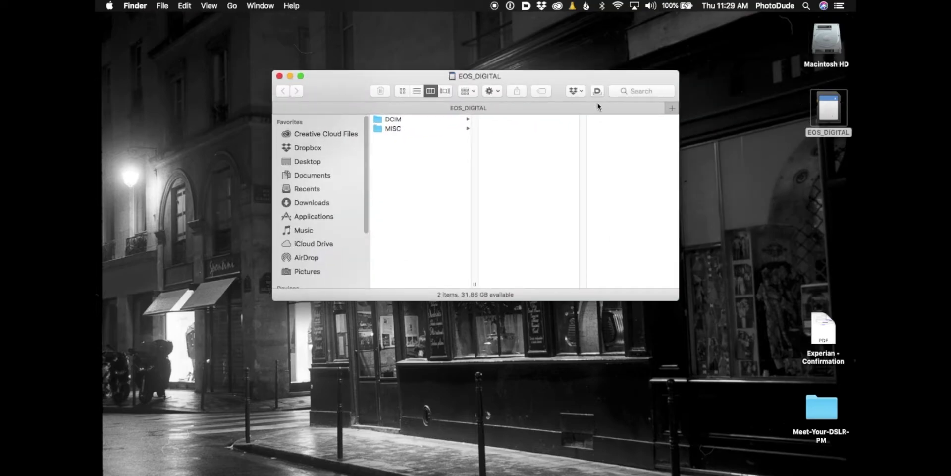
click(441, 119)
click(528, 120)
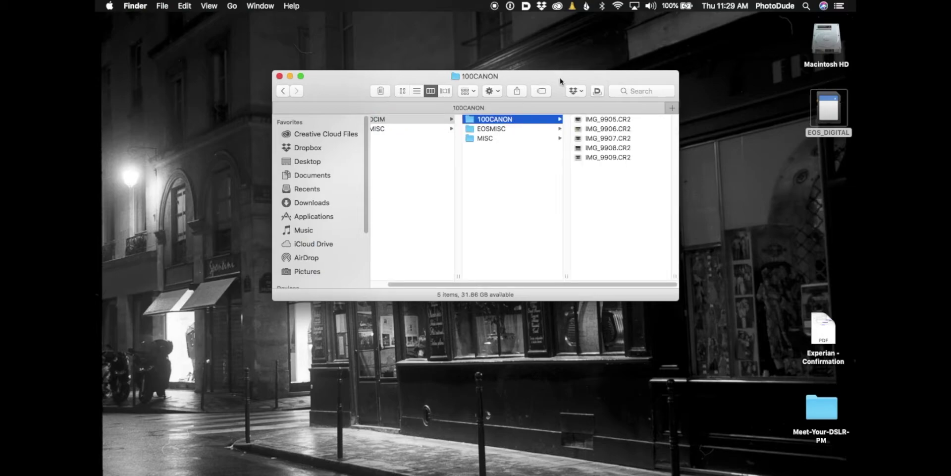
drag(560, 81, 484, 72)
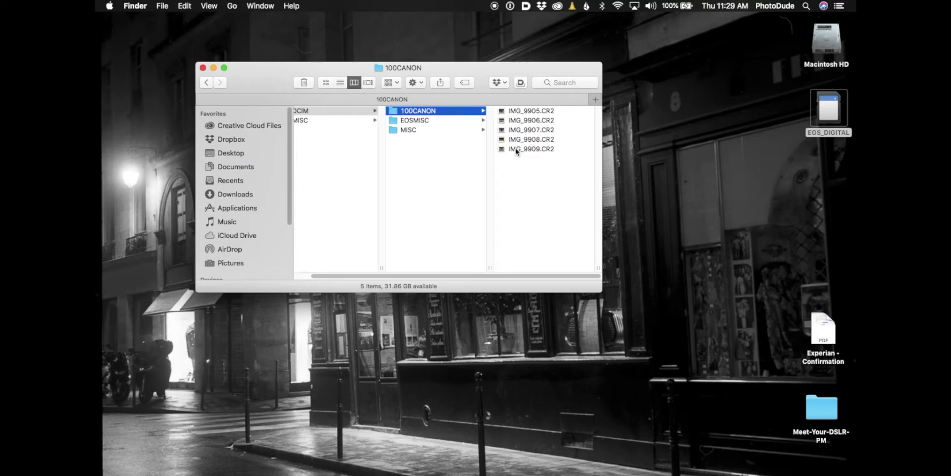
drag(537, 96, 558, 53)
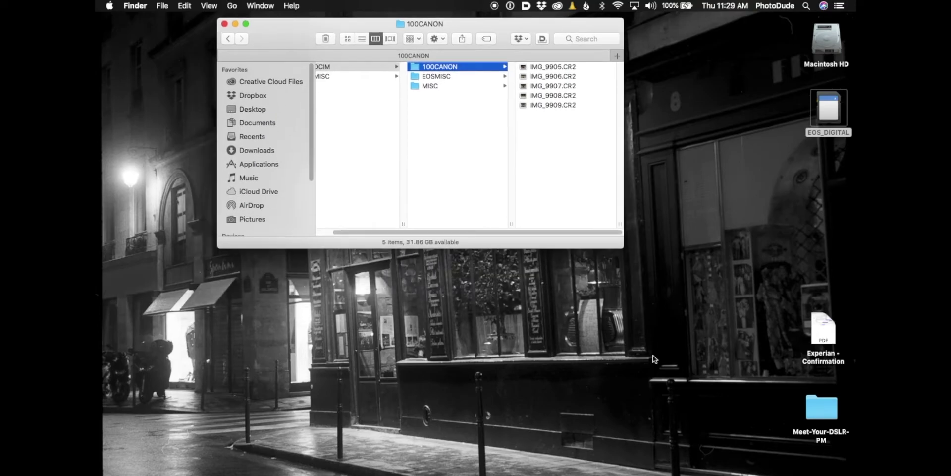
Show the networked Mac's LR_Photos folder in a second Finder window placed beside the card window
click(808, 461)
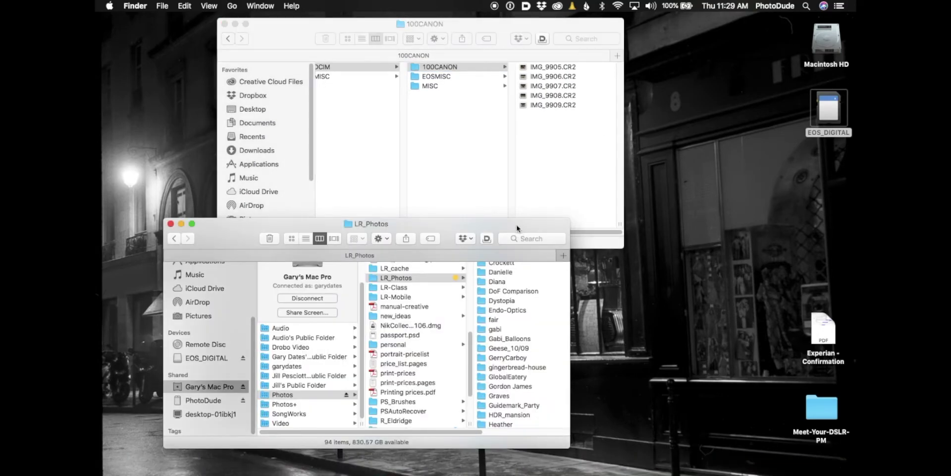
drag(518, 228, 512, 157)
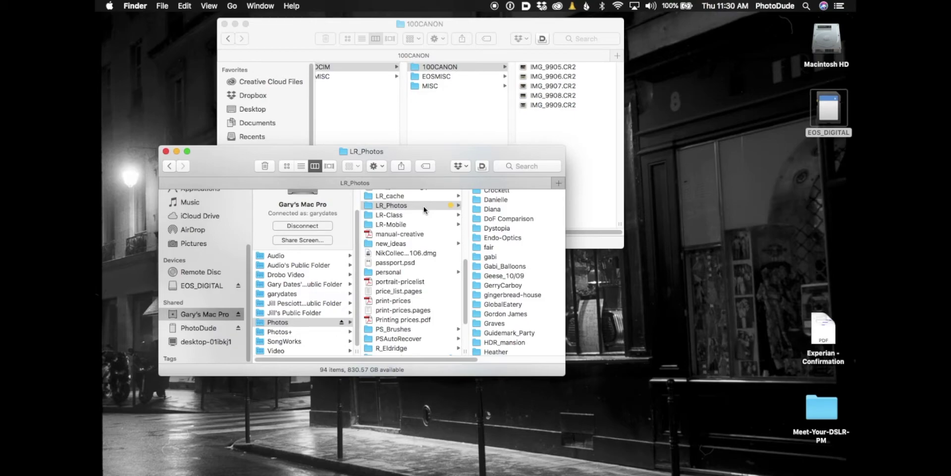
scroll(529, 272, down, 10)
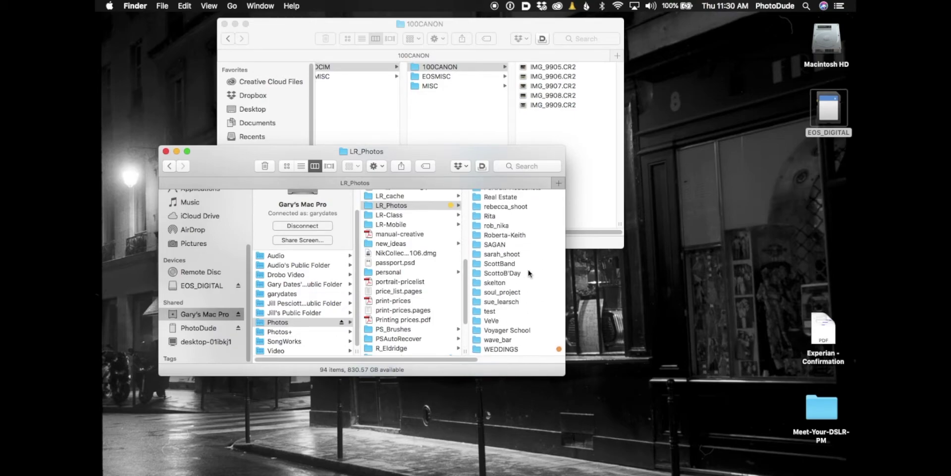
scroll(529, 272, up, 10)
scroll(529, 272, down, 8)
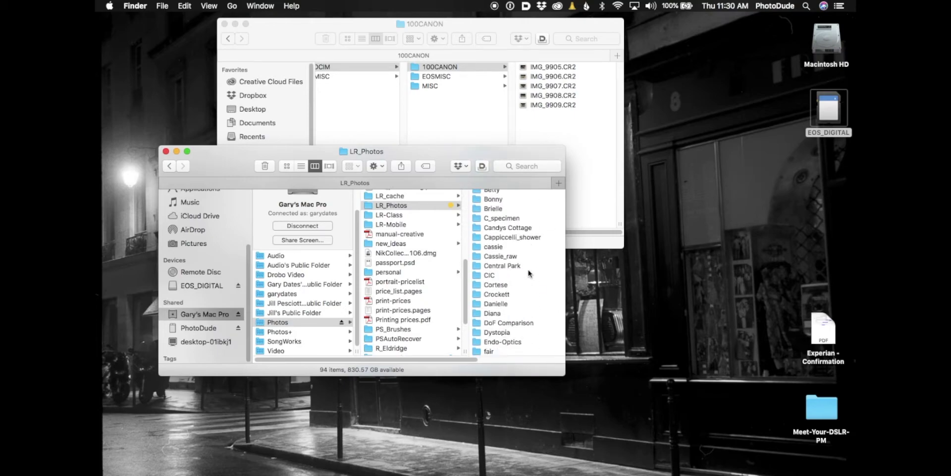
scroll(529, 272, down, 2)
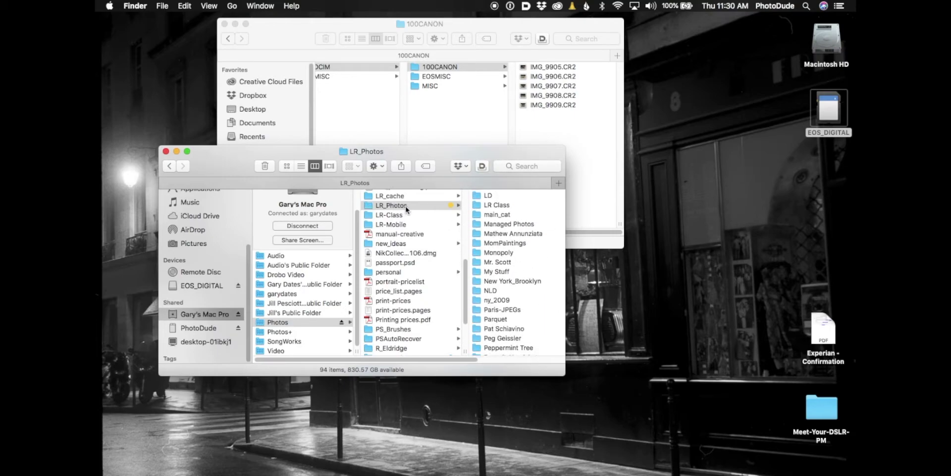
drag(497, 151, 420, 85)
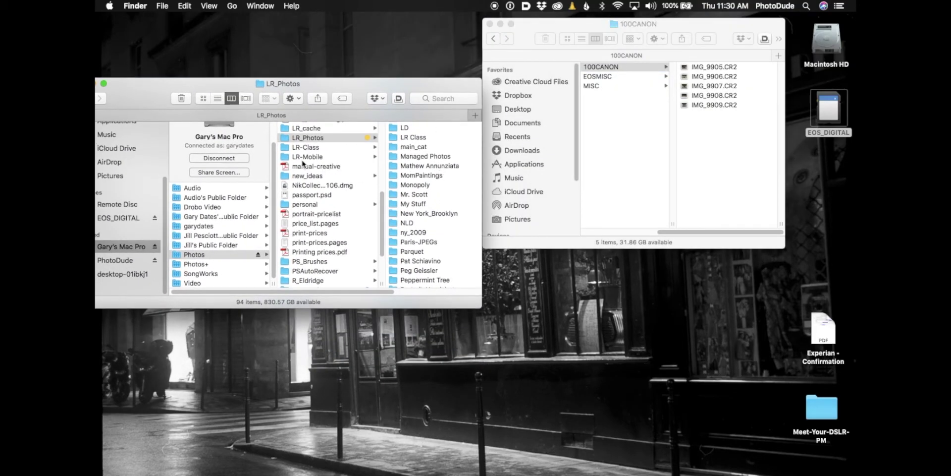
click(299, 139)
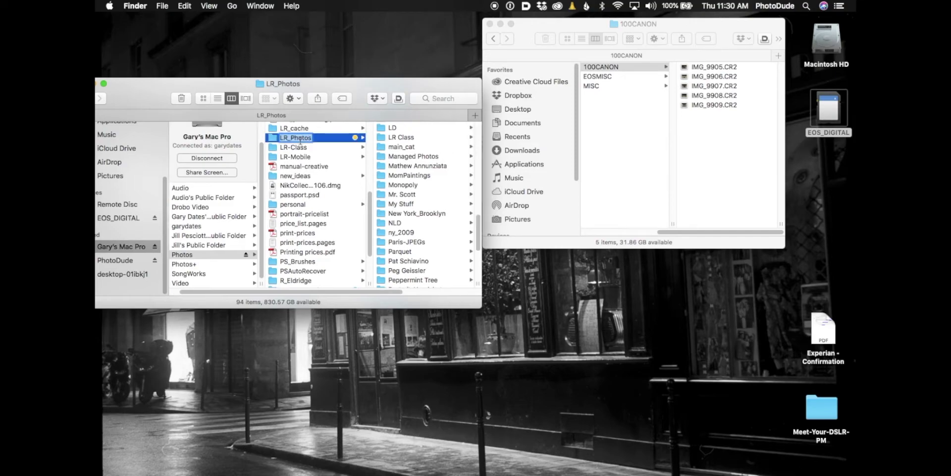
Make a new folder 'eBay-Printer' in LR_Photos and drag the five card CR2 files into it
click(339, 139)
click(162, 6)
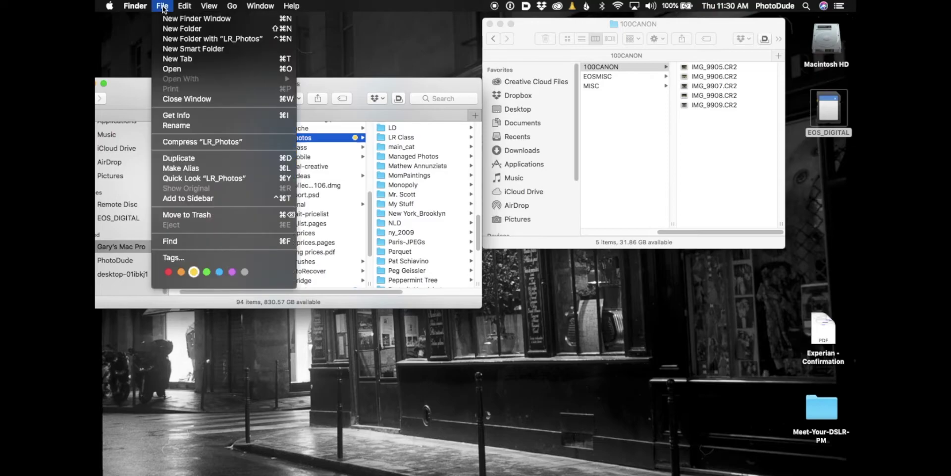
click(177, 28)
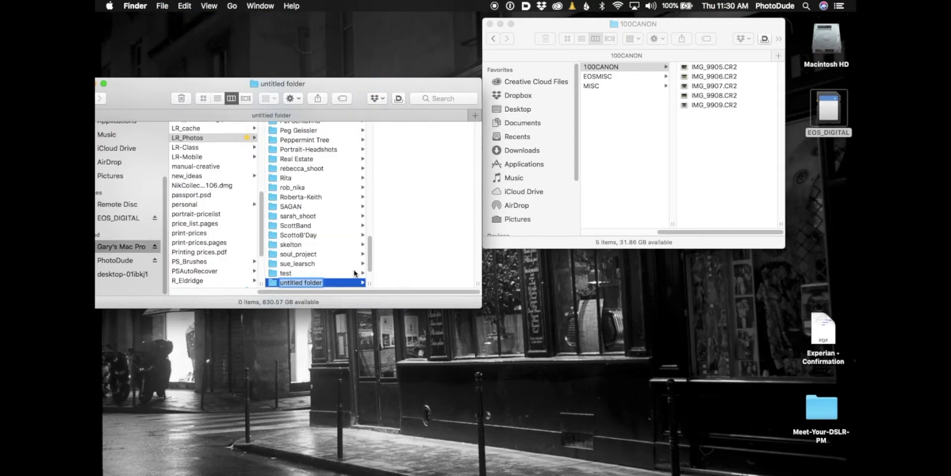
text(eBa)
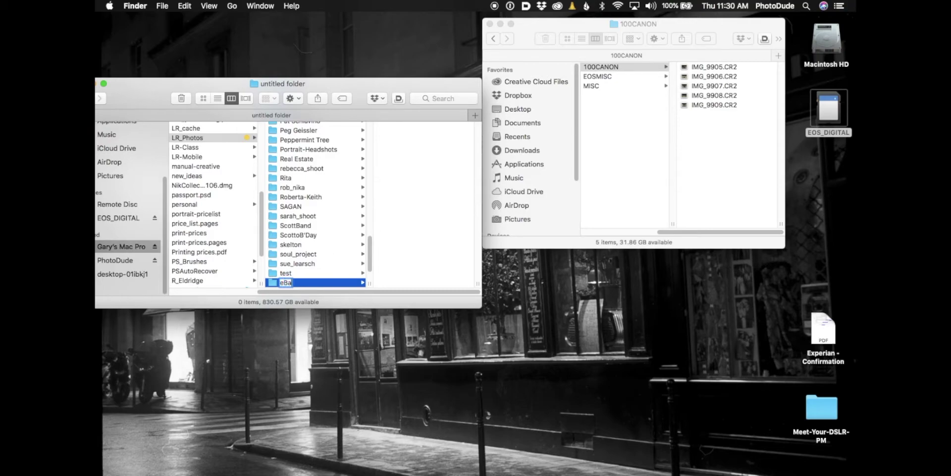
text(y-Printer)
key(Return)
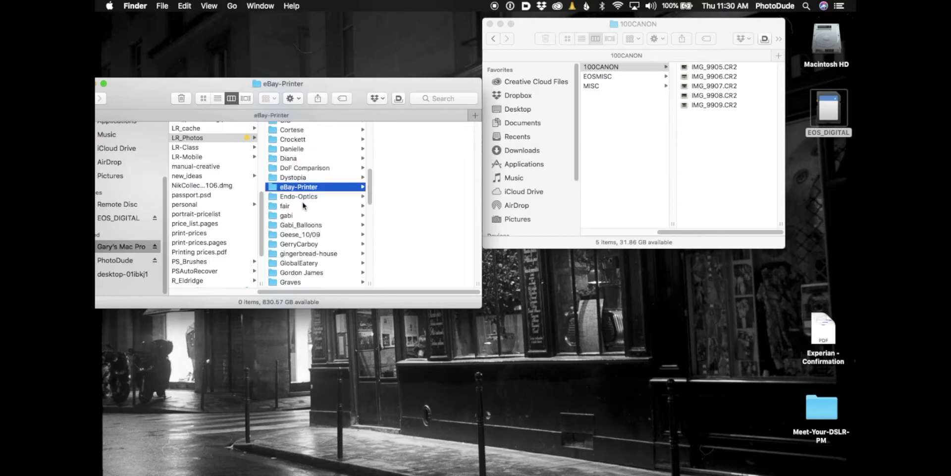
click(708, 28)
drag(714, 120, 307, 188)
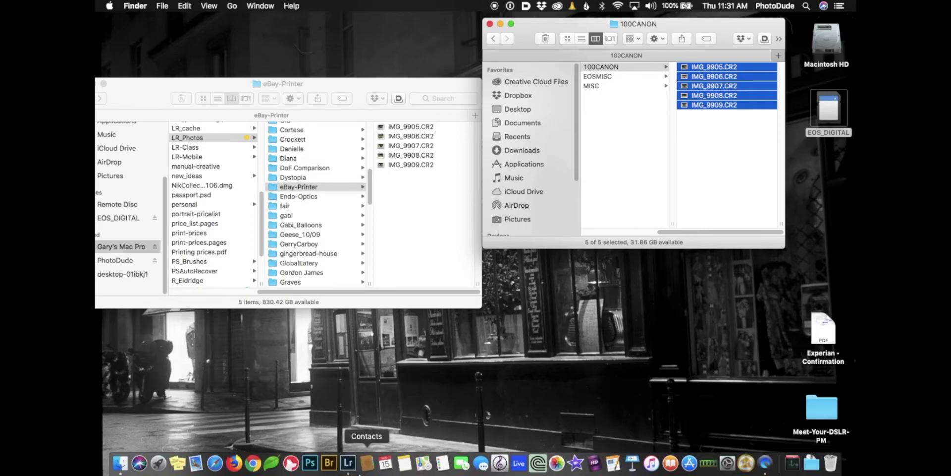
In Lightroom's Import dialog, choose LR_Photos' eBay-Printer folder as the source, using Add mode
click(358, 459)
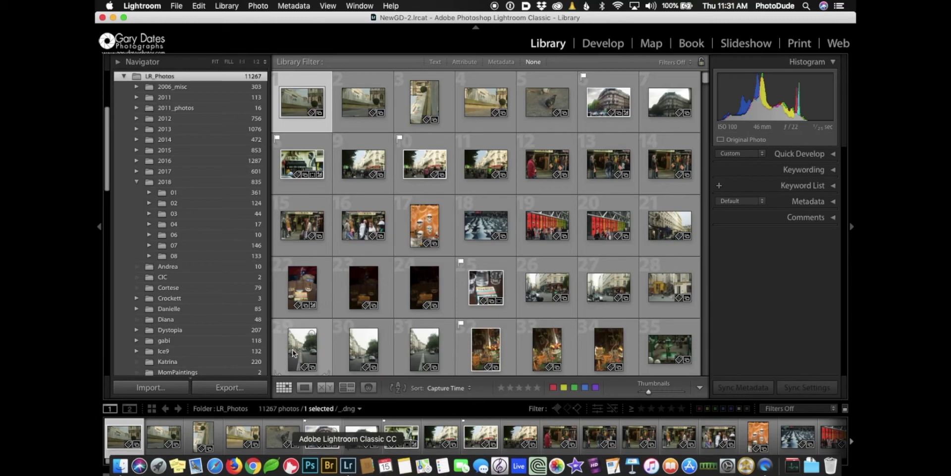
click(163, 389)
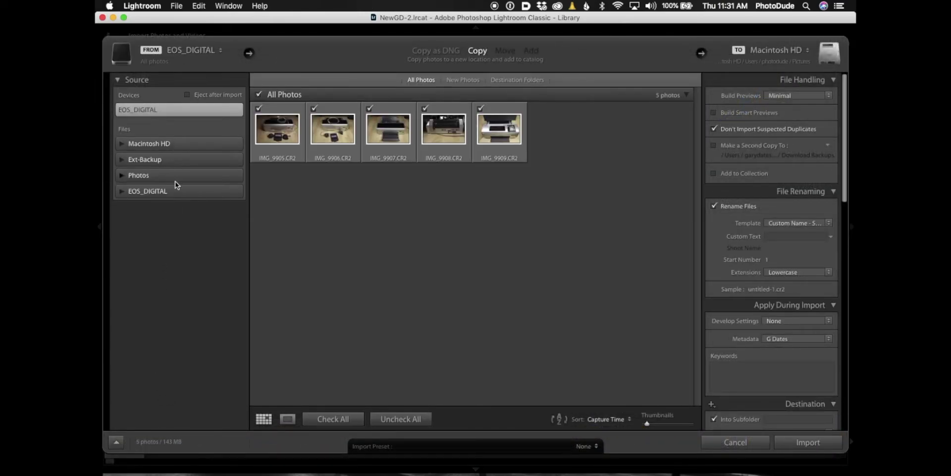
click(122, 176)
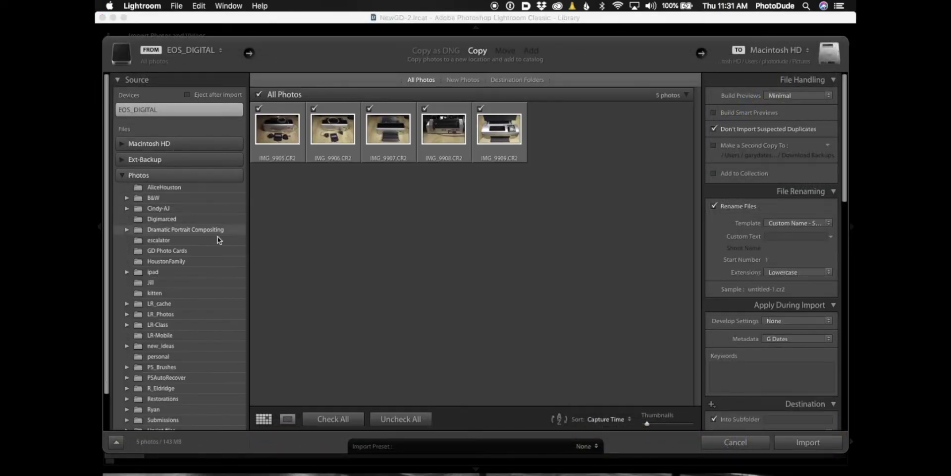
scroll(219, 287, down, 3)
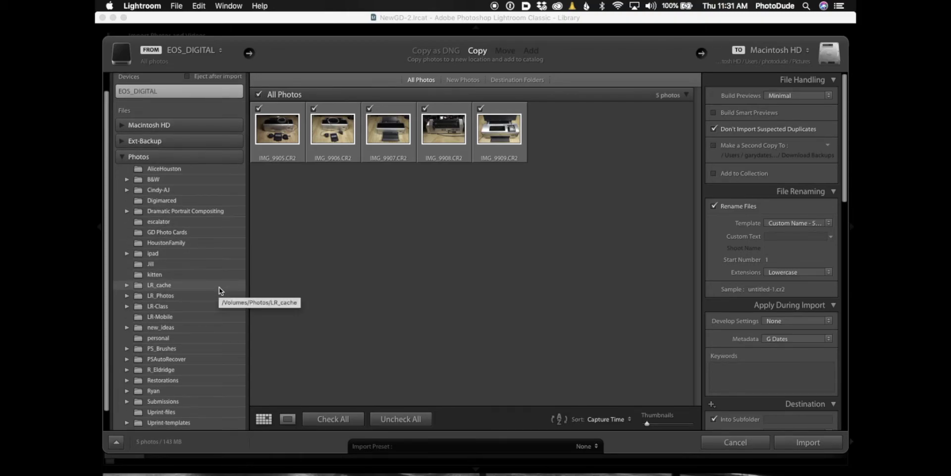
click(126, 296)
scroll(188, 342, down, 15)
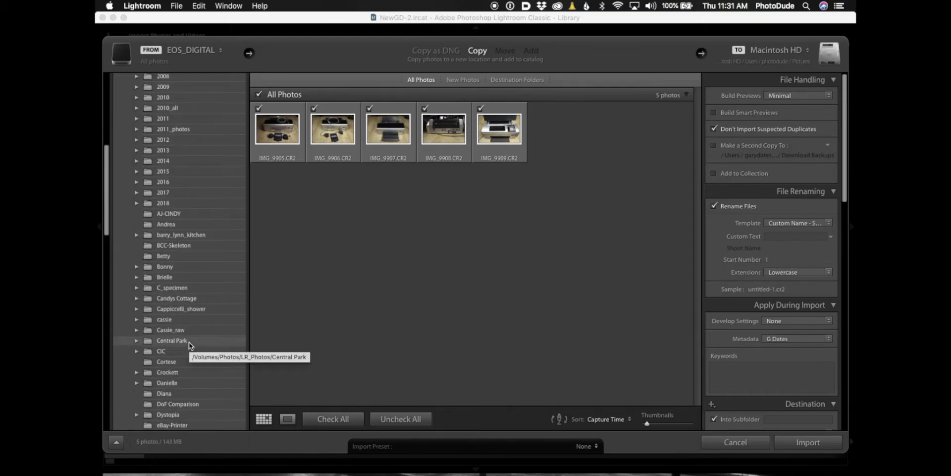
scroll(188, 342, down, 2)
scroll(189, 343, down, 3)
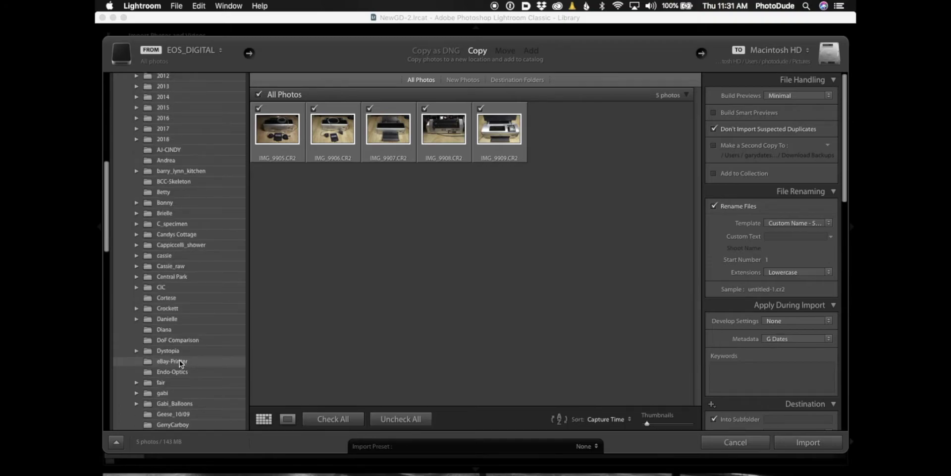
click(181, 361)
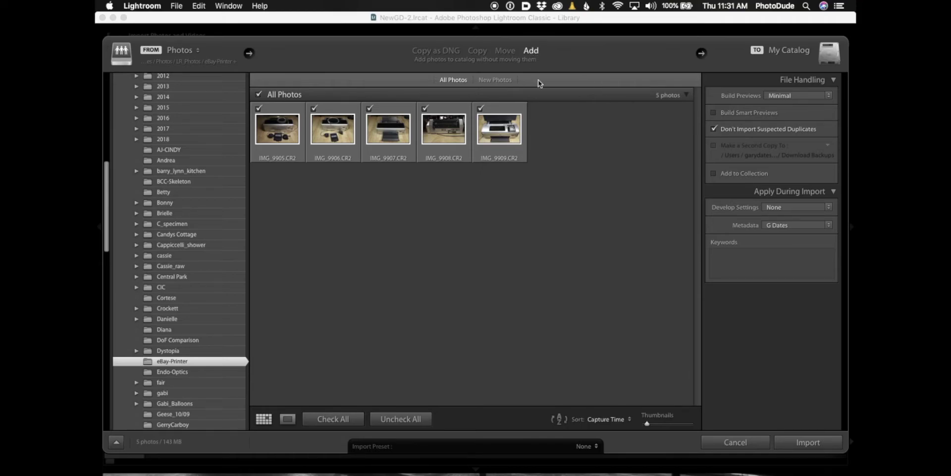
Leave the G Dates metadata preset in place and import the five eBay-Printer photos
click(793, 227)
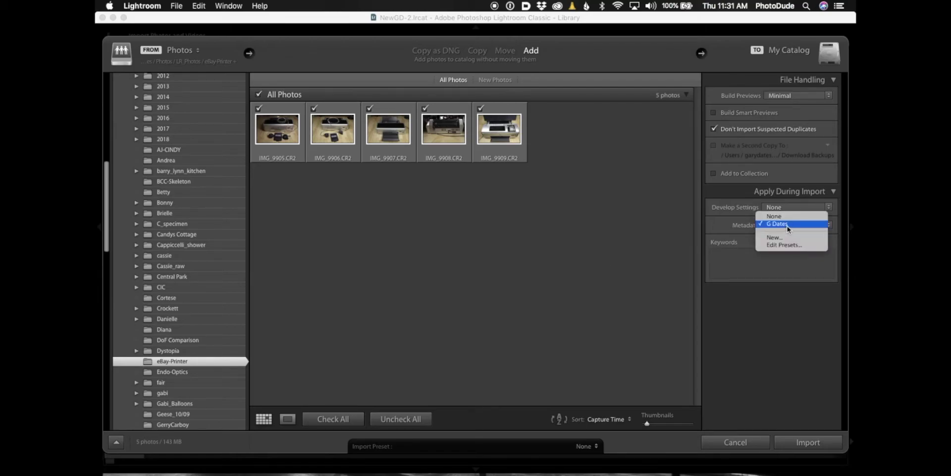
click(787, 229)
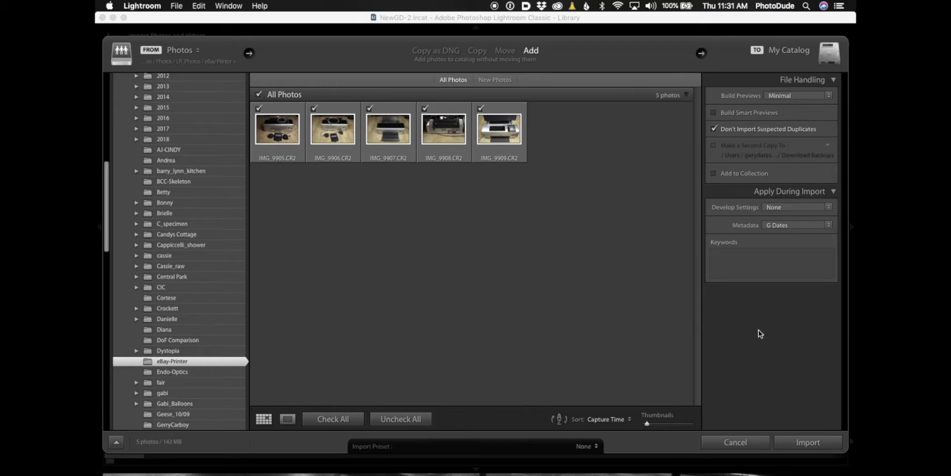
click(745, 257)
click(798, 442)
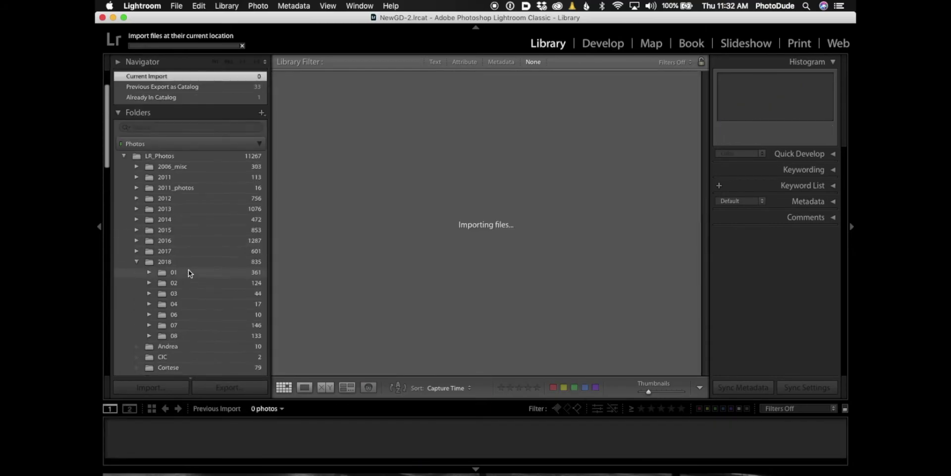
Select the eBay-Printer folder in the Folders panel and select its first photo in the grid
scroll(212, 265, down, 2)
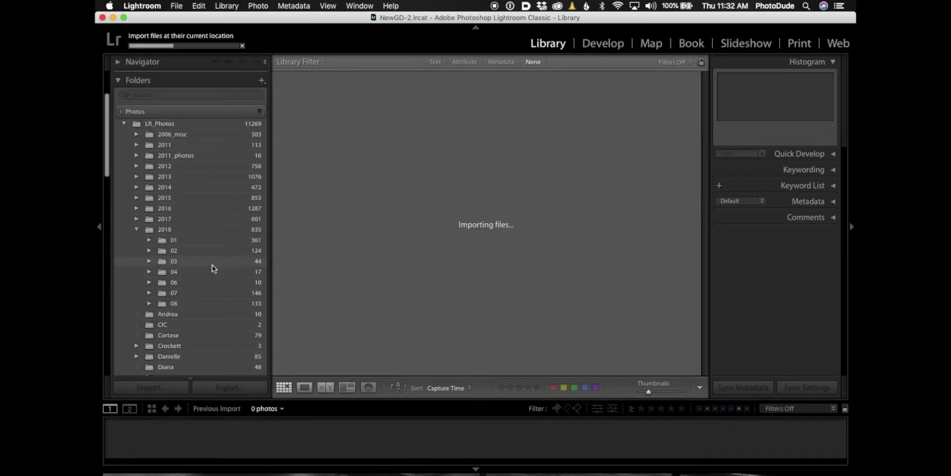
scroll(212, 265, down, 10)
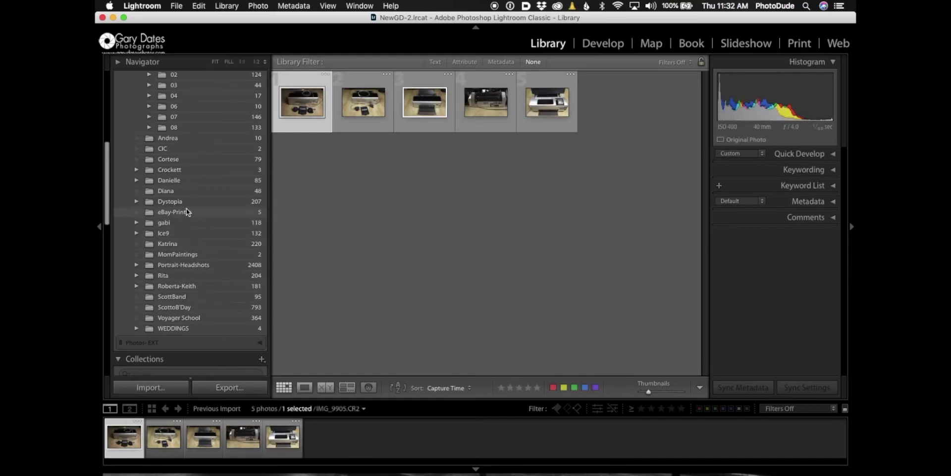
scroll(185, 208, up, 14)
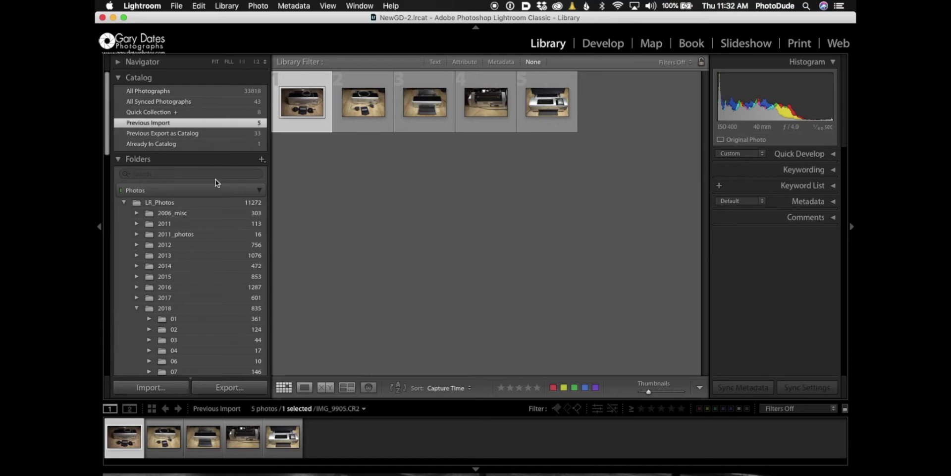
scroll(195, 300, down, 3)
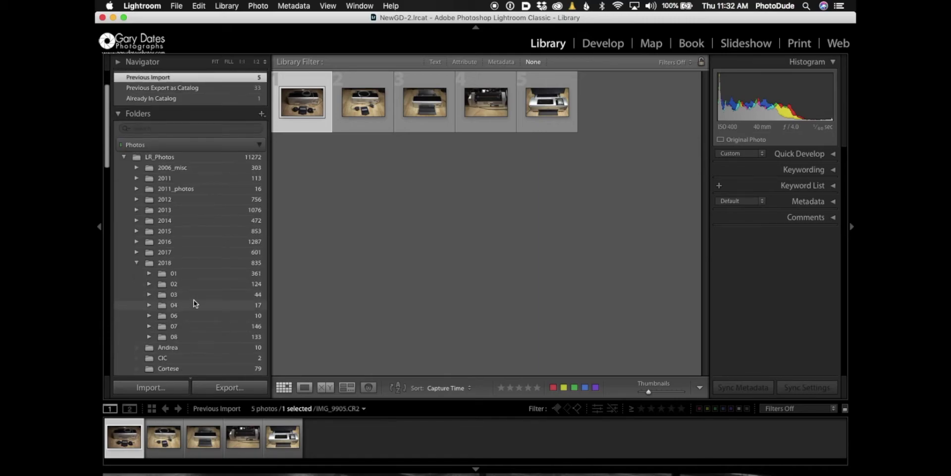
scroll(194, 299, down, 6)
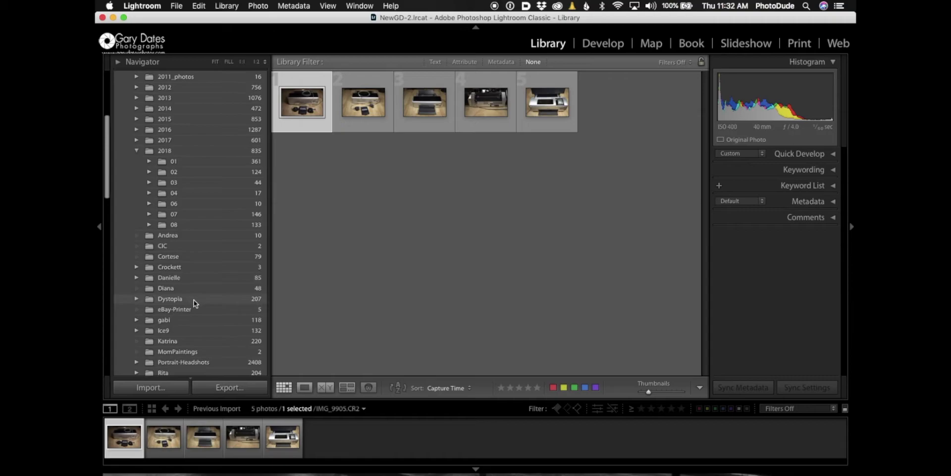
scroll(180, 320, down, 3)
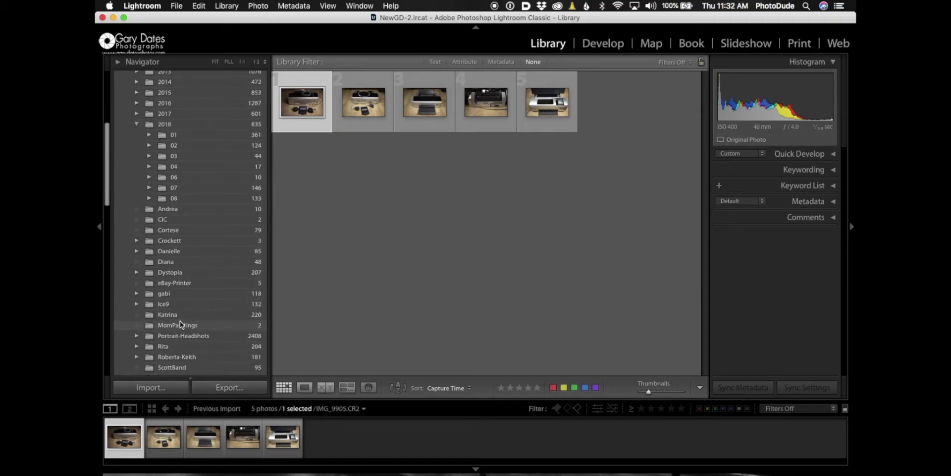
click(179, 283)
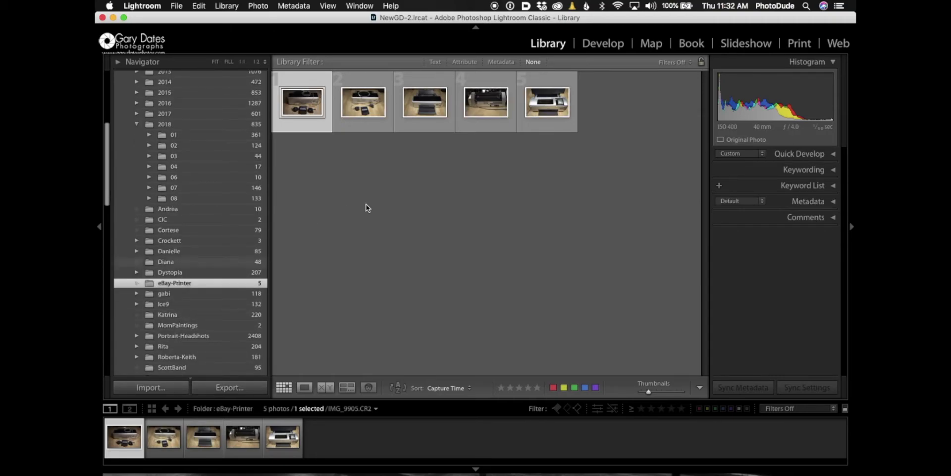
click(495, 201)
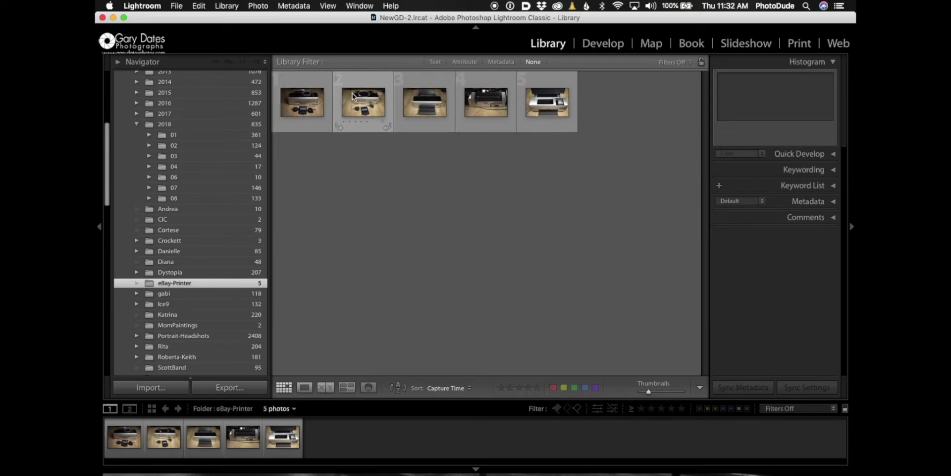
click(316, 105)
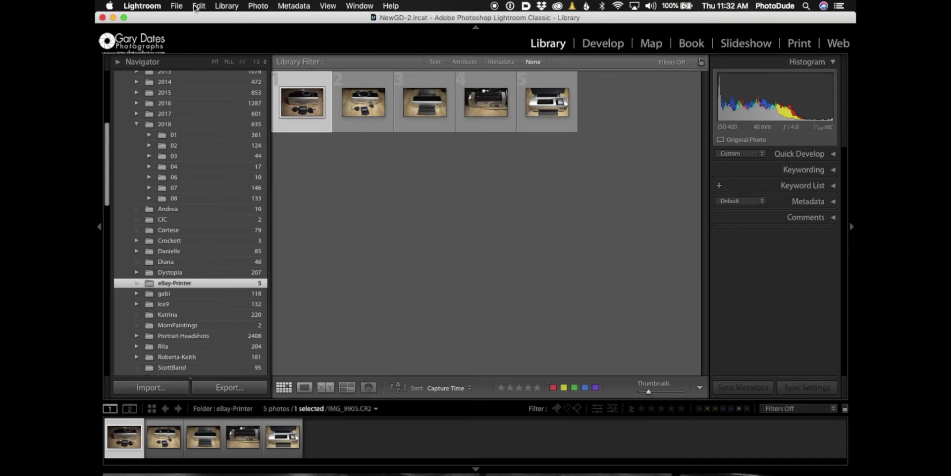
Select all five photos in the eBay-Printer folder with Edit > Select All
click(227, 6)
mouse_move(200, 8)
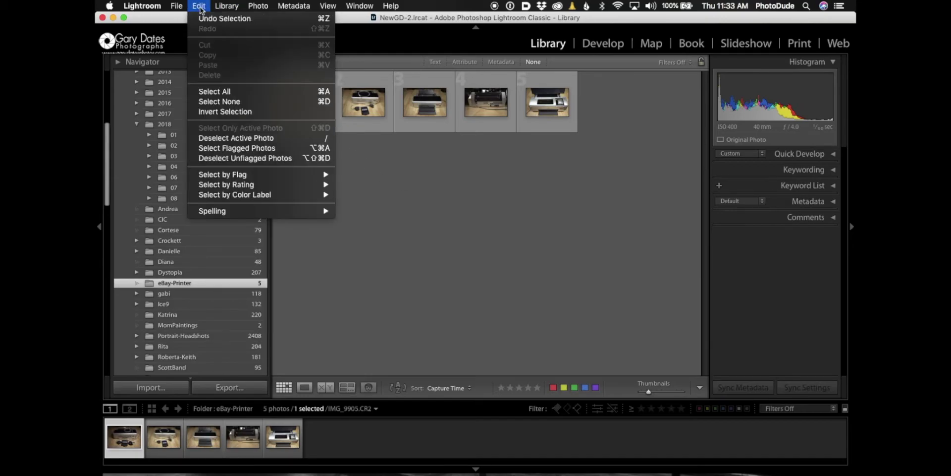
click(227, 92)
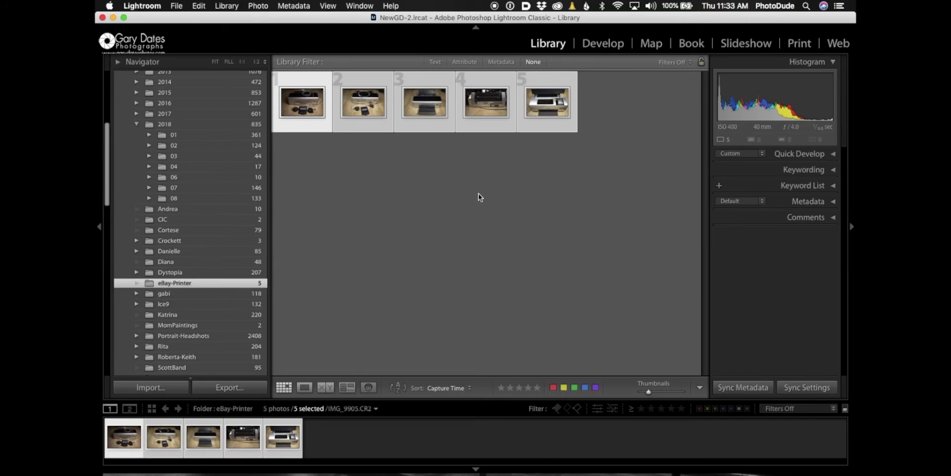
Rename the photos using Custom Name - Sequence with custom text 'printer', starting at 1
click(225, 7)
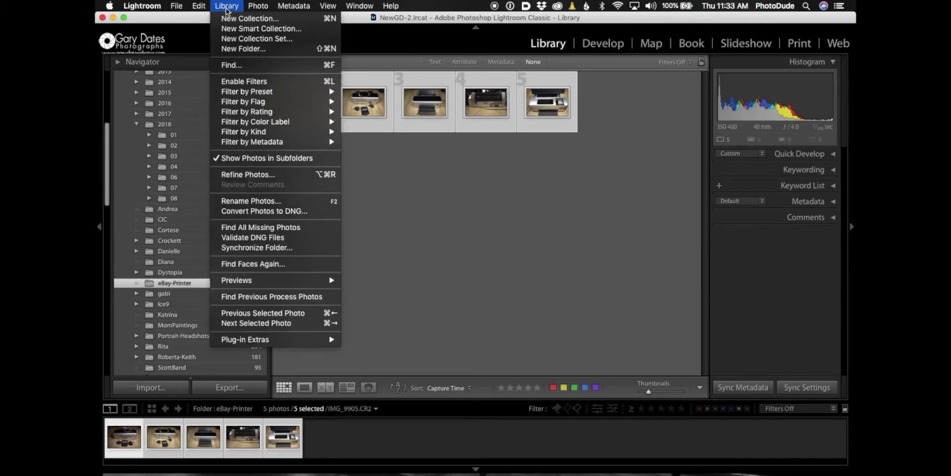
click(245, 199)
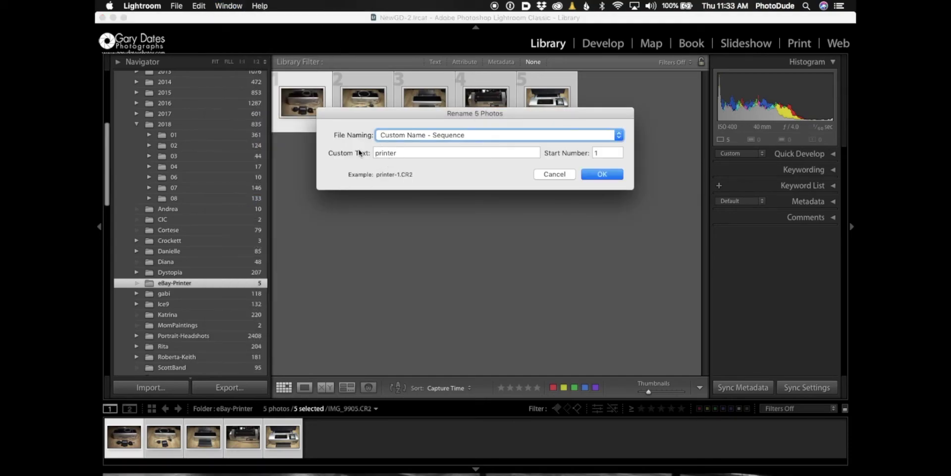
click(404, 153)
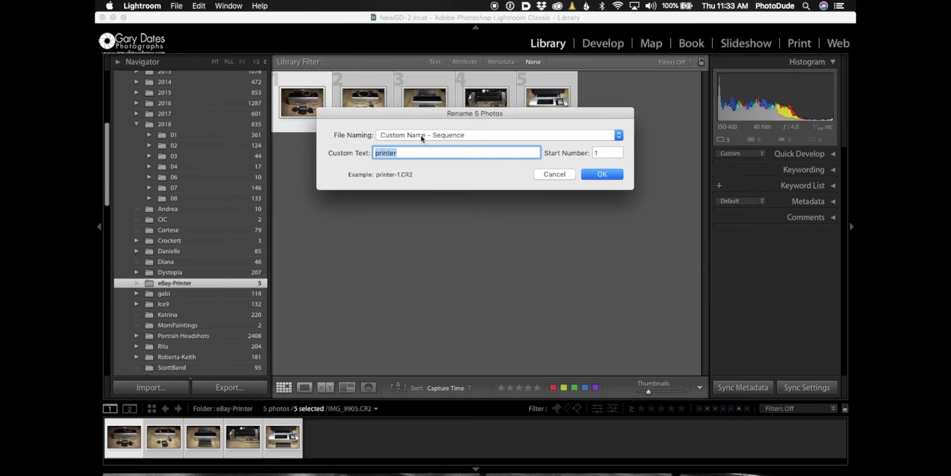
click(450, 135)
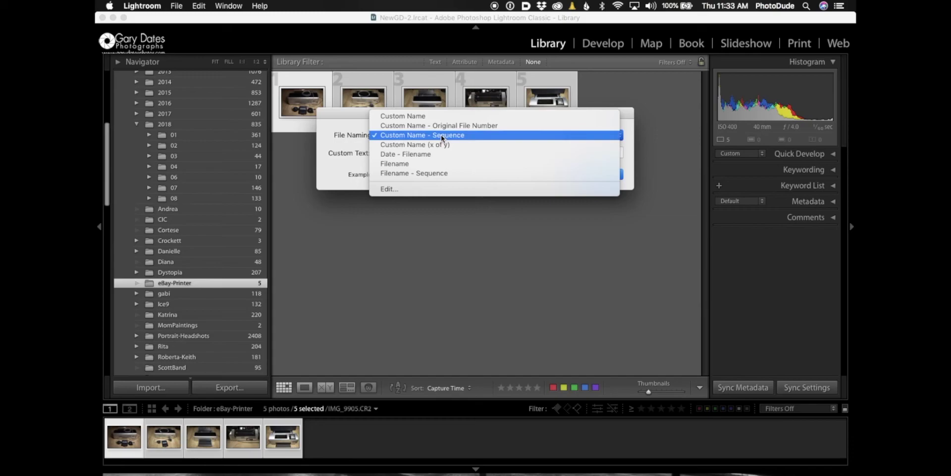
click(441, 135)
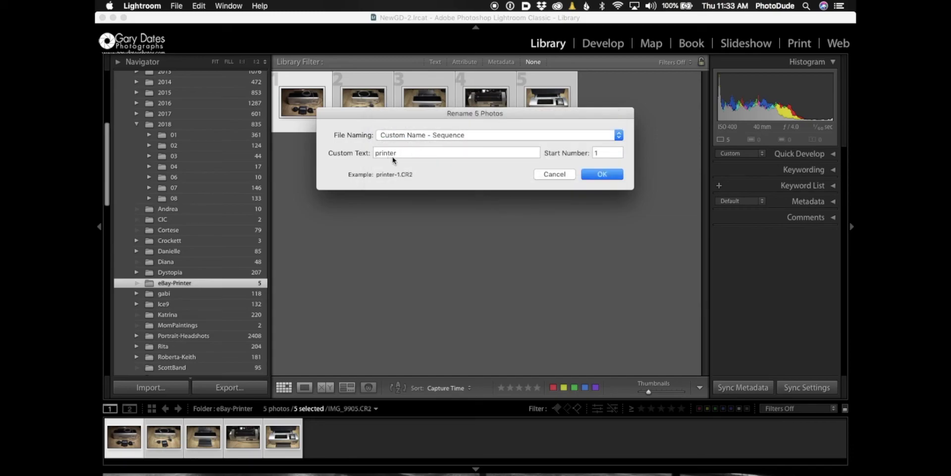
click(614, 175)
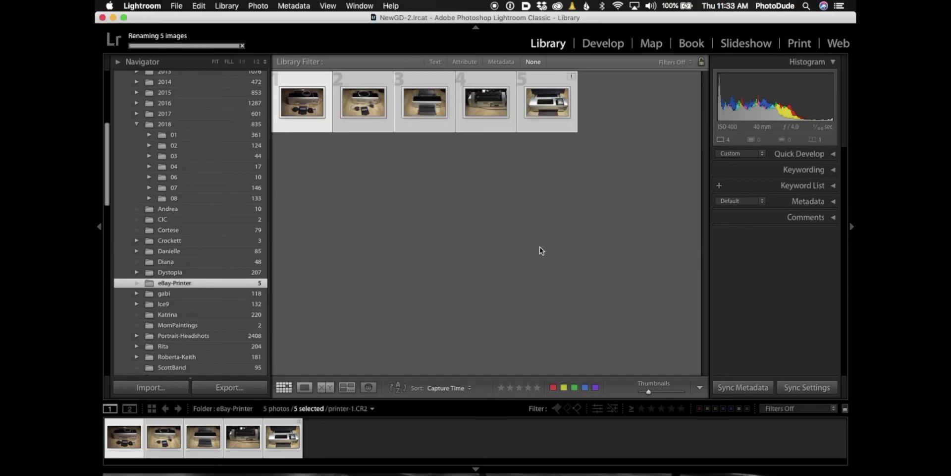